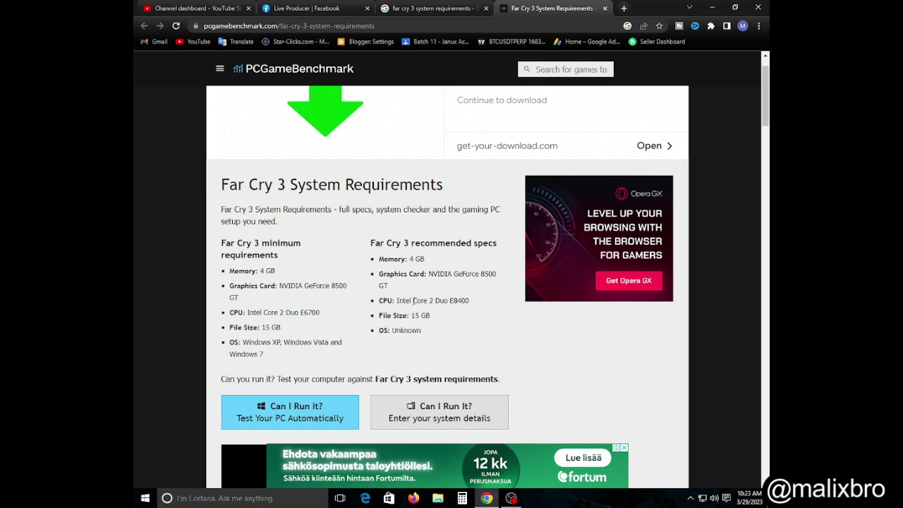
# Review the recommended CPU, graphics card and memory in the Far Cry 3 system requirements.
pyautogui.moveTo(393, 300); pyautogui.dragTo(492, 305)
pyautogui.click(438, 302)
pyautogui.moveTo(429, 273)
pyautogui.mouseDown()
pyautogui.moveTo(382, 274)
pyautogui.moveTo(380, 260)
pyautogui.moveTo(428, 260)
pyautogui.mouseUp()
pyautogui.click(429, 260)
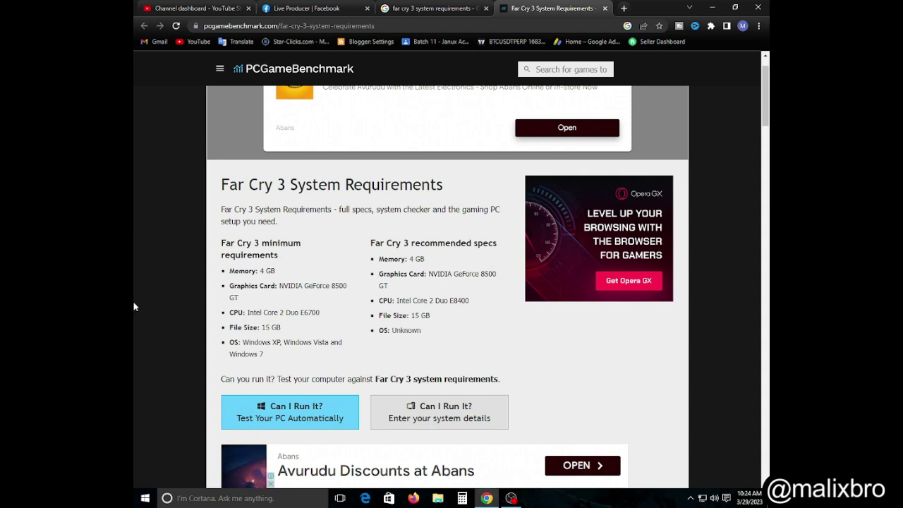
# Open the file location of the FarCry 3 desktop shortcut and go up to the FarCry 3 folder.
pyautogui.press('super+d')
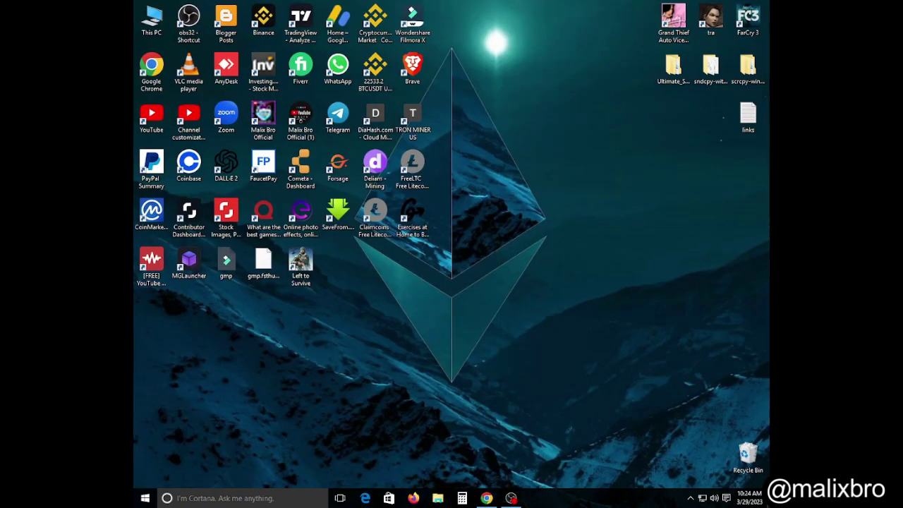
pyautogui.rightClick(757, 14)
pyautogui.click(692, 30)
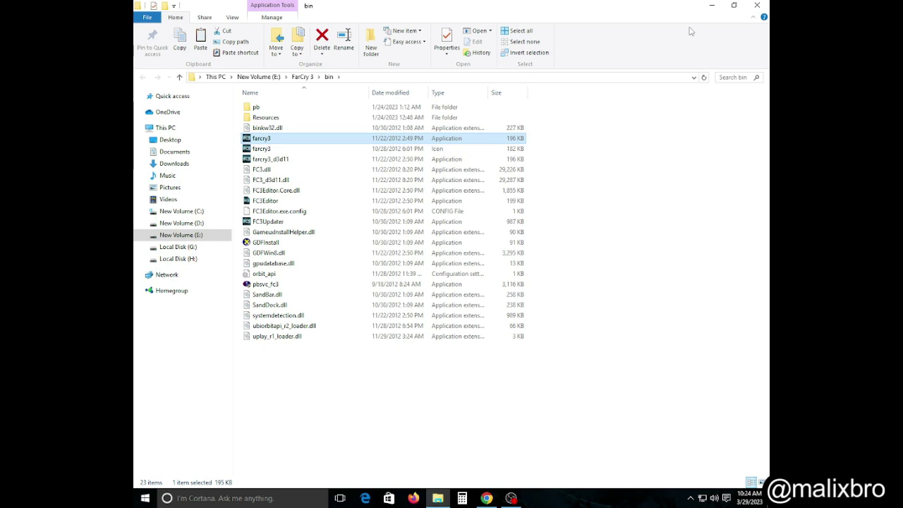
pyautogui.click(302, 77)
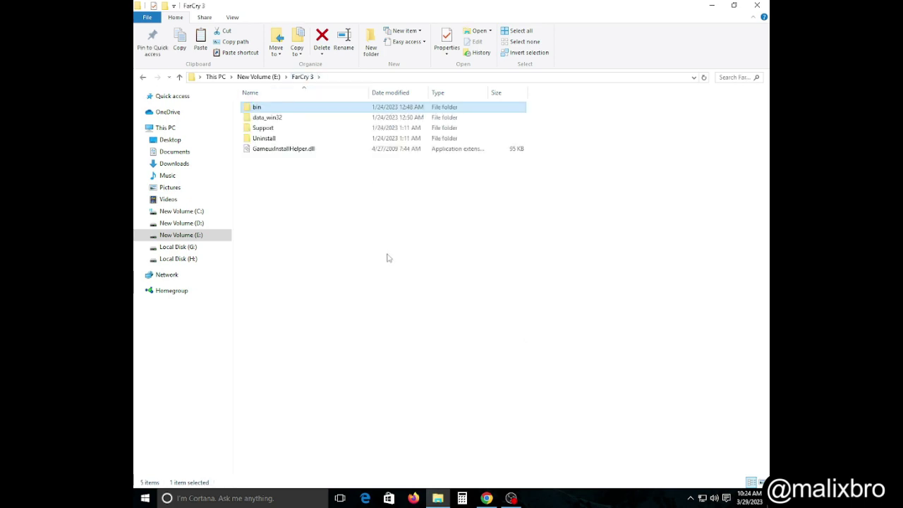
# Locate patch.dat and patch.fat inside the data_win32 folder, and close the folder window.
pyautogui.click(384, 250)
pyautogui.moveTo(285, 125)
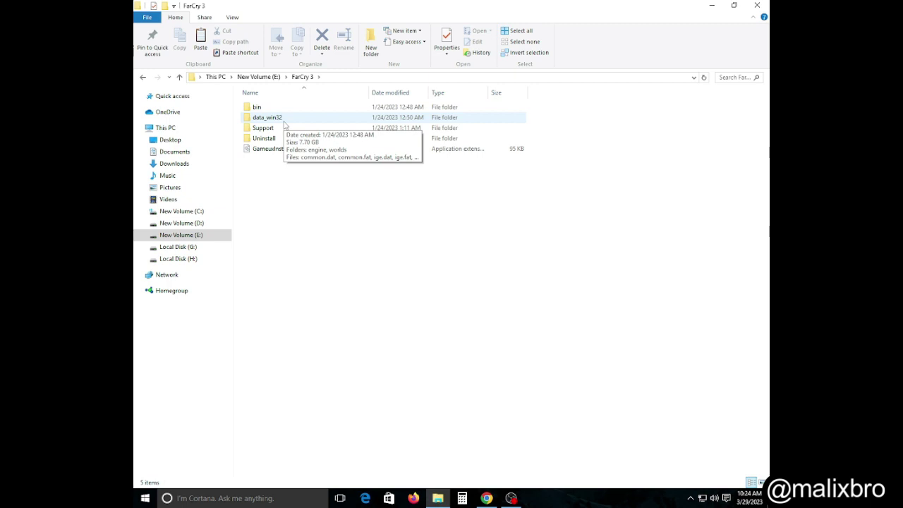
pyautogui.doubleClick(285, 123)
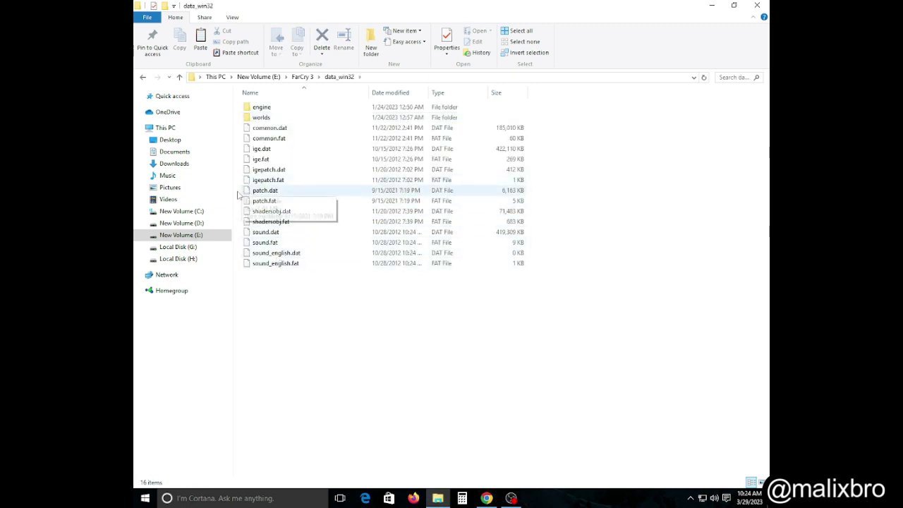
pyautogui.moveTo(242, 191); pyautogui.dragTo(247, 200)
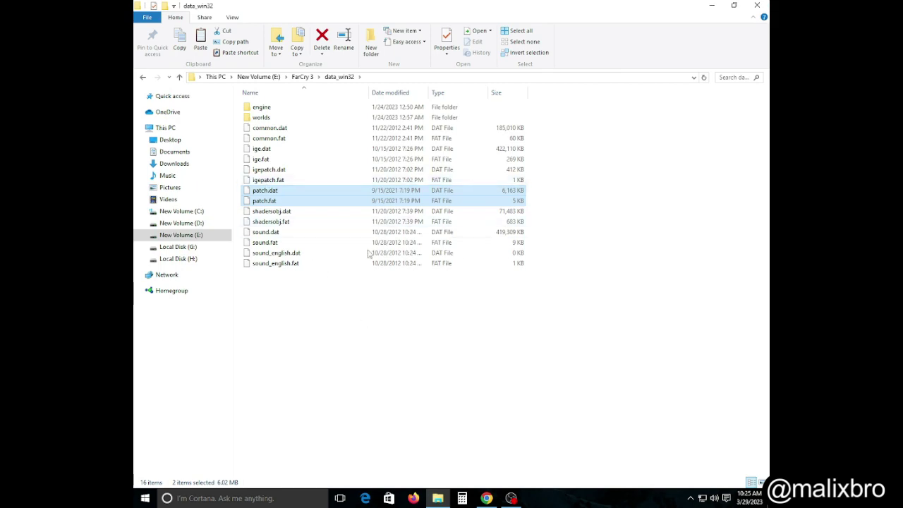
pyautogui.click(414, 353)
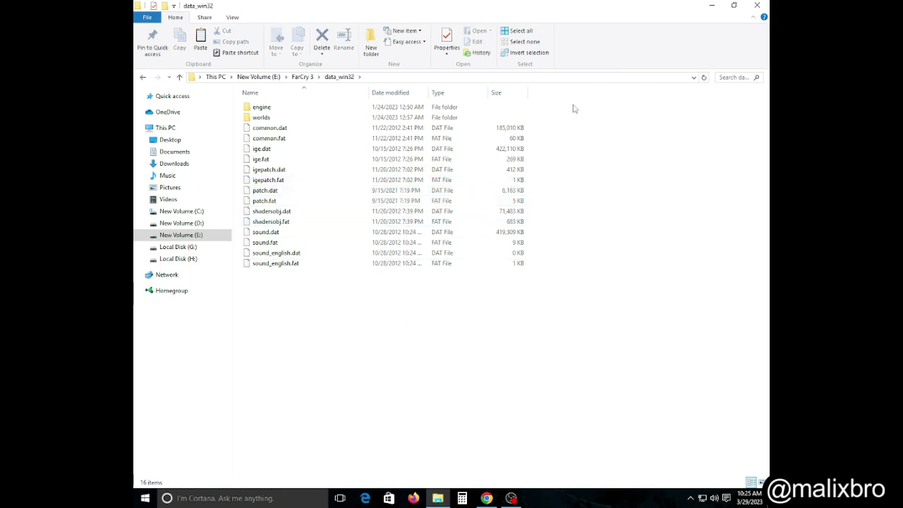
pyautogui.hotkey('alt', 'F4')
# Check the patch files in the mod folder on New Volume (E:), and return to the drive's root.
pyautogui.press('super+e')
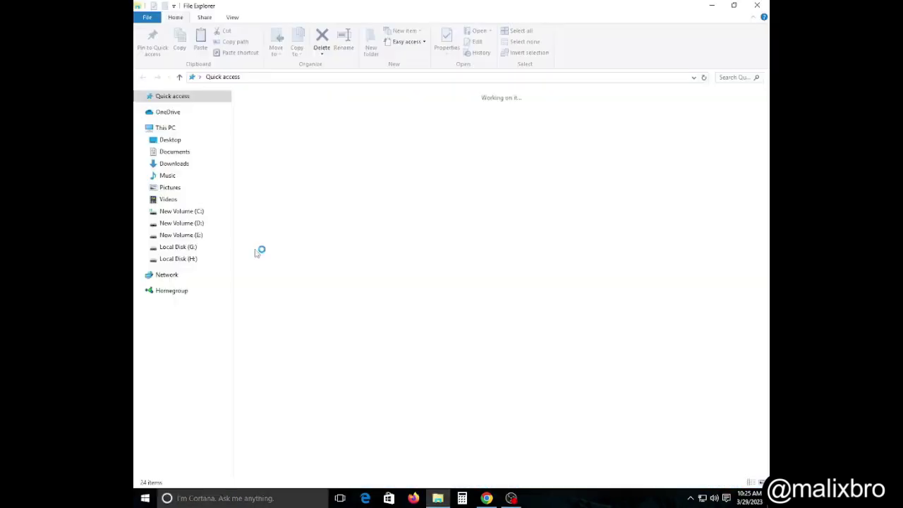
pyautogui.click(178, 235)
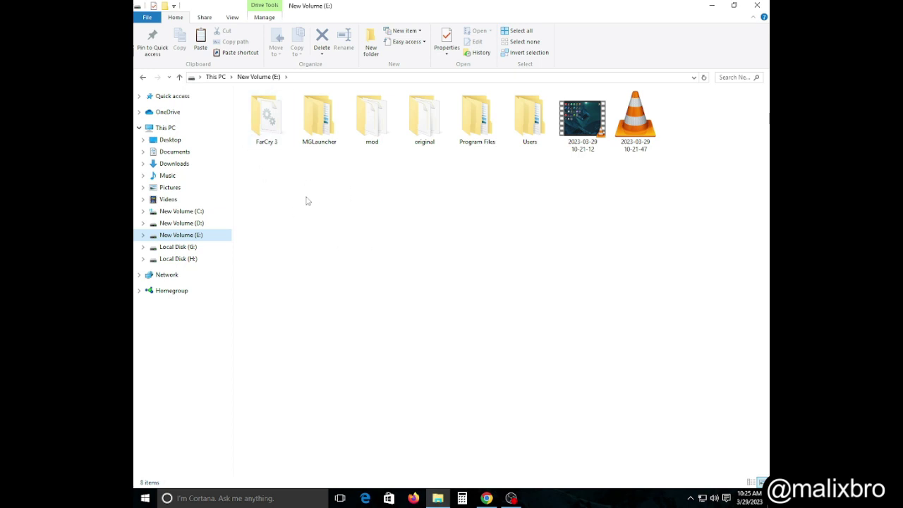
pyautogui.click(381, 180)
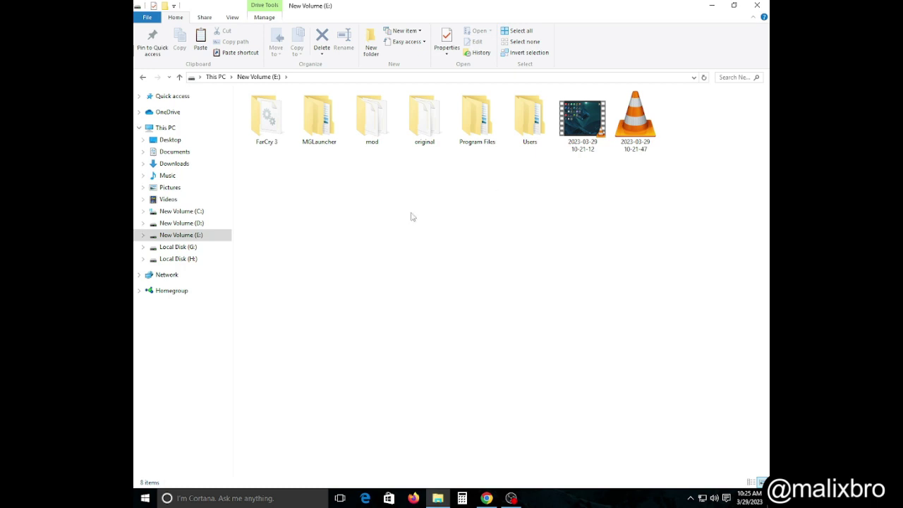
pyautogui.doubleClick(371, 117)
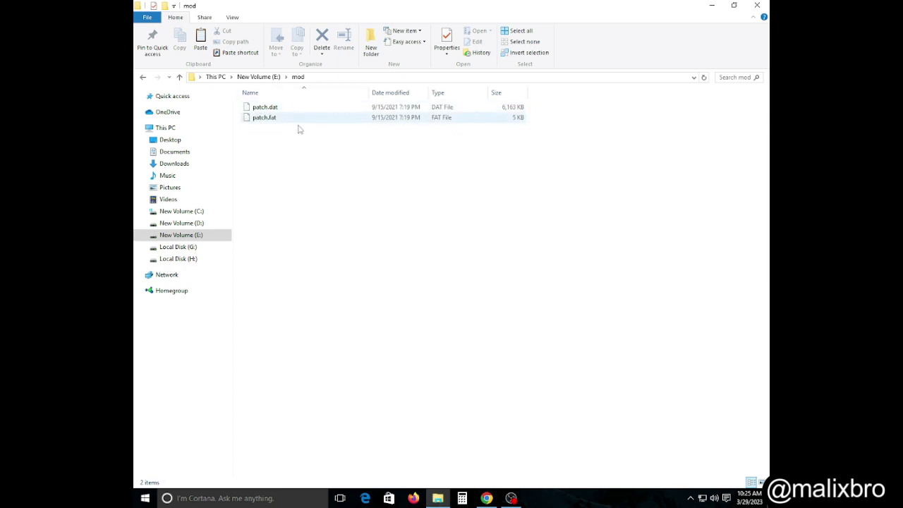
pyautogui.click(142, 77)
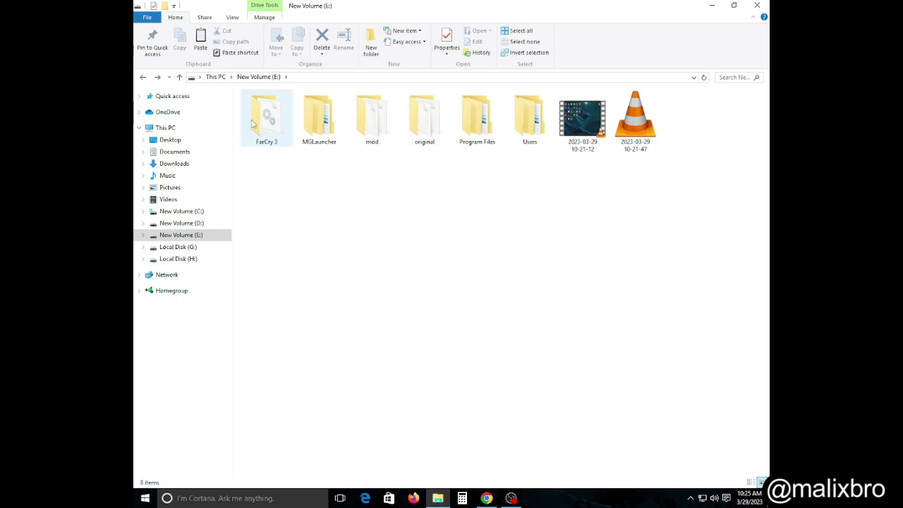
# Try to back up patch.dat and patch.fat from FarCry 3's data_win32 folder into the original folder on drive E:.
pyautogui.doubleClick(275, 145)
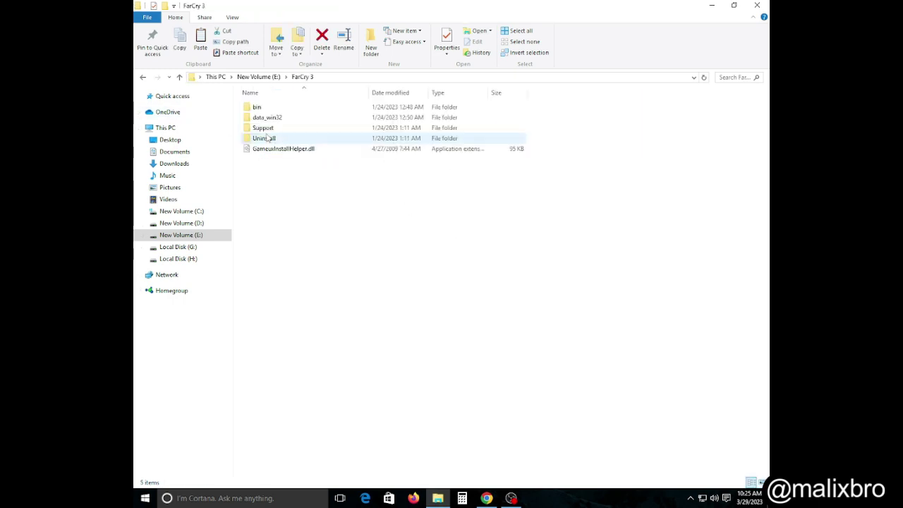
pyautogui.doubleClick(291, 118)
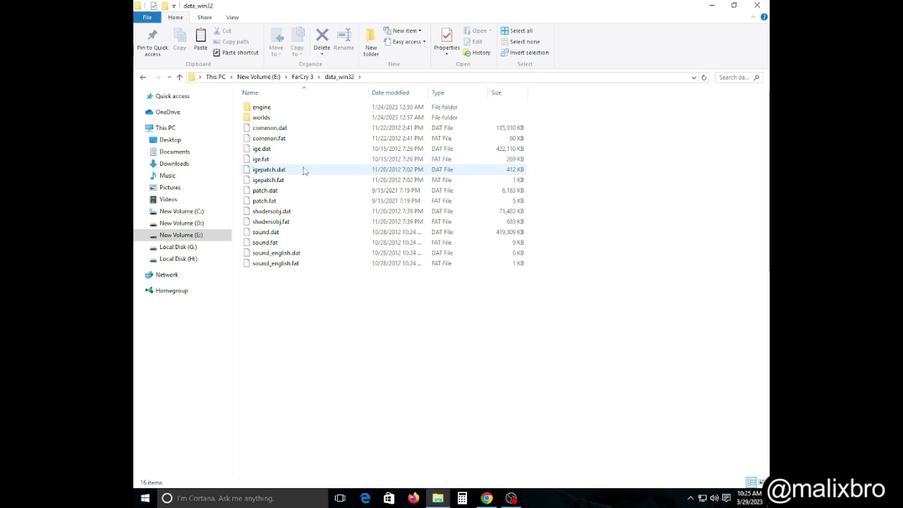
pyautogui.moveTo(242, 187); pyautogui.dragTo(251, 203)
pyautogui.rightClick(251, 203)
pyautogui.click(282, 308)
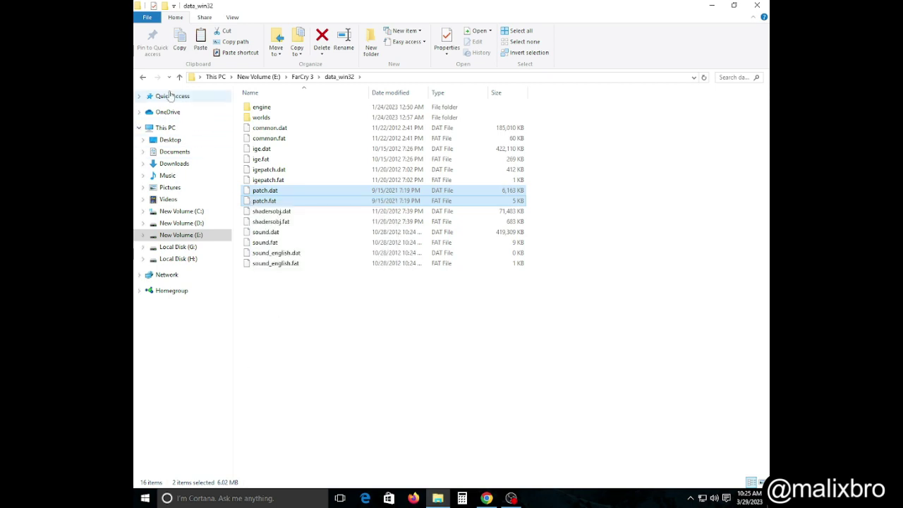
pyautogui.click(145, 78)
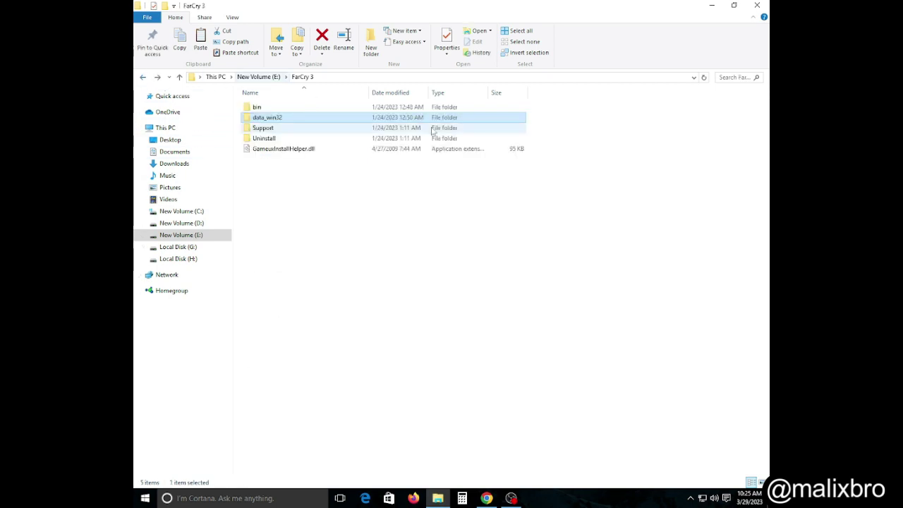
pyautogui.click(146, 79)
pyautogui.doubleClick(414, 141)
pyautogui.hotkey('ctrl', 'v')
pyautogui.click(434, 171)
pyautogui.click(142, 77)
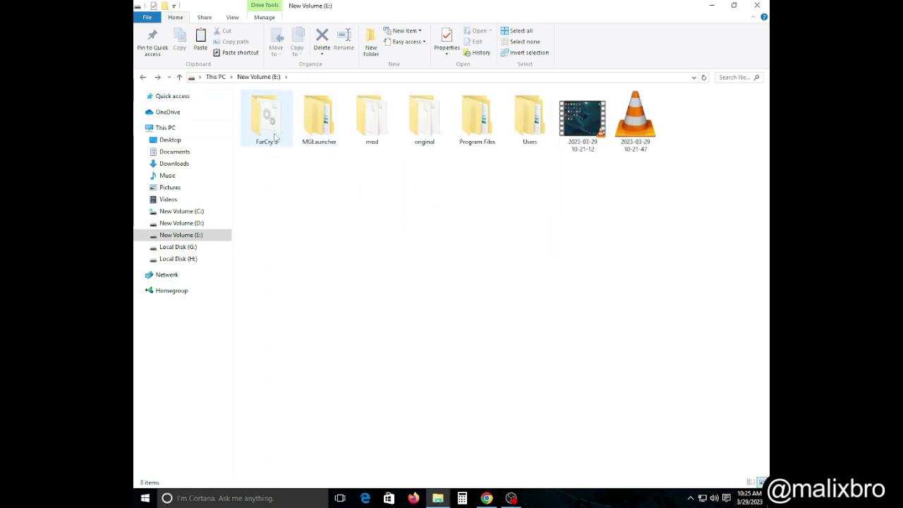
# Compare the patch.dat and patch.fat files in the original folder with those in the mod folder.
pyautogui.doubleClick(413, 140)
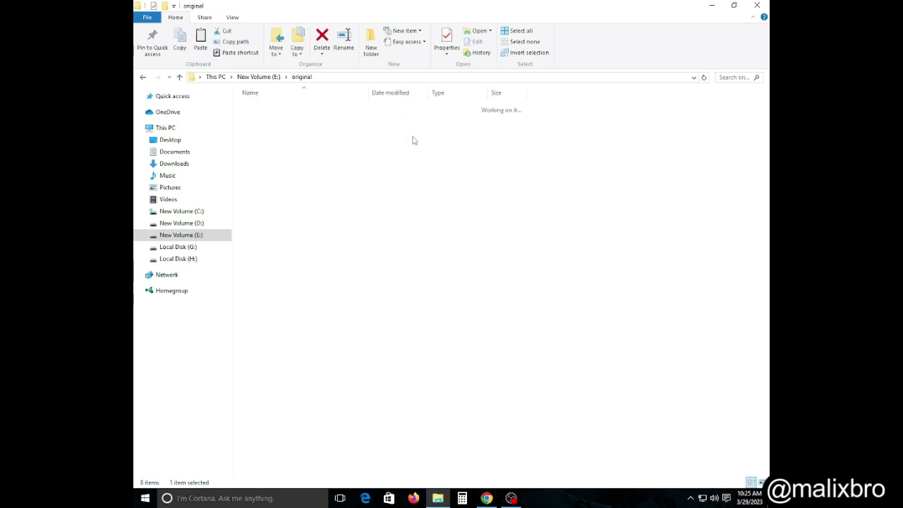
pyautogui.click(142, 76)
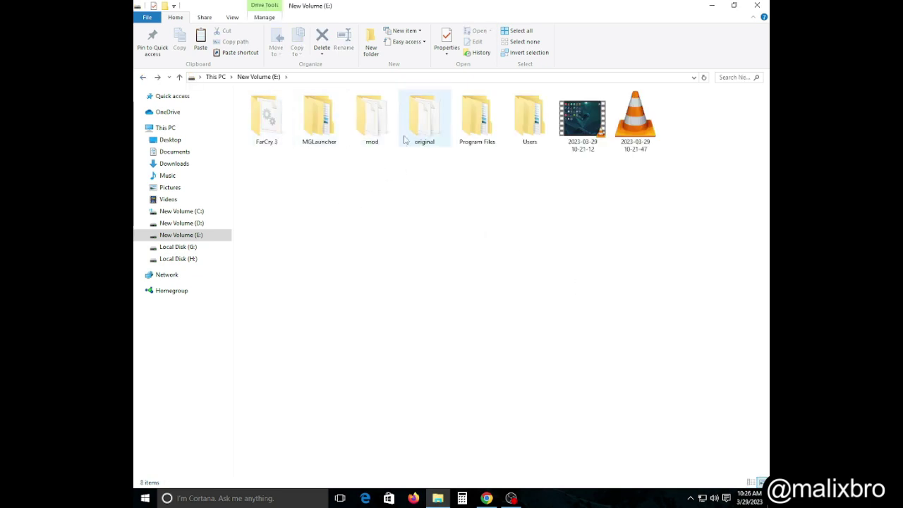
pyautogui.doubleClick(404, 139)
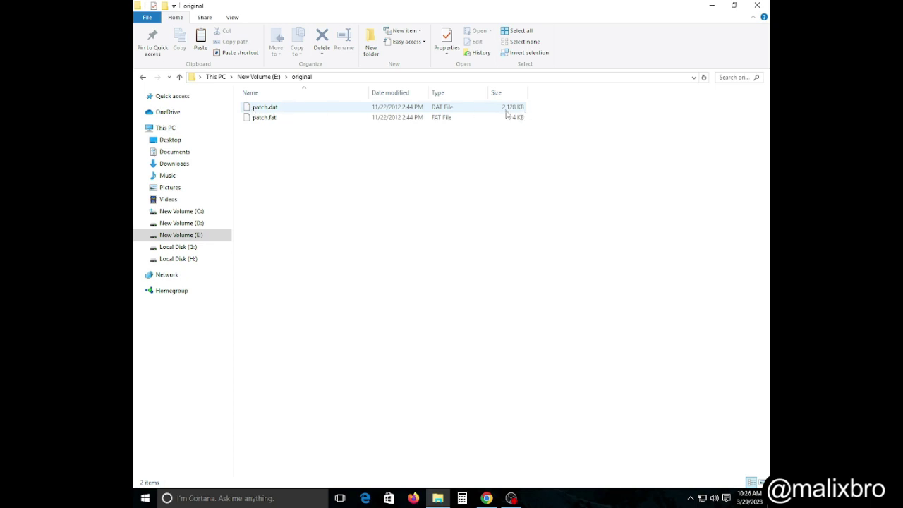
pyautogui.click(143, 78)
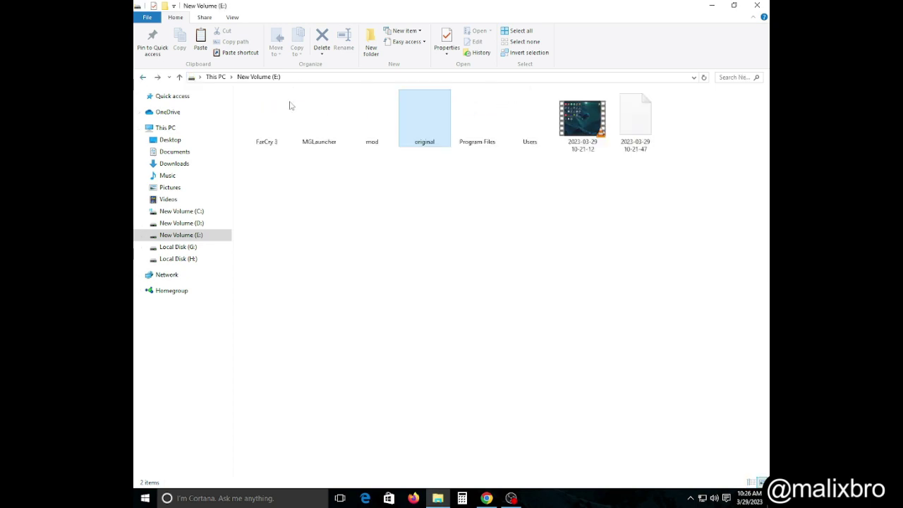
pyautogui.doubleClick(355, 139)
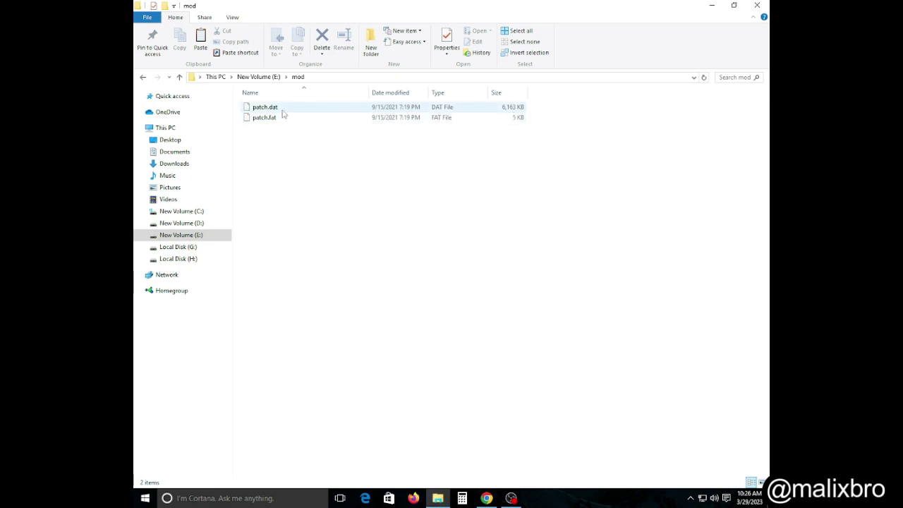
# Copy patch.dat and patch.fat from the mod folder.
pyautogui.click(143, 77)
pyautogui.hotkey('alt', 'Right')
pyautogui.moveTo(521, 218); pyautogui.dragTo(273, 104)
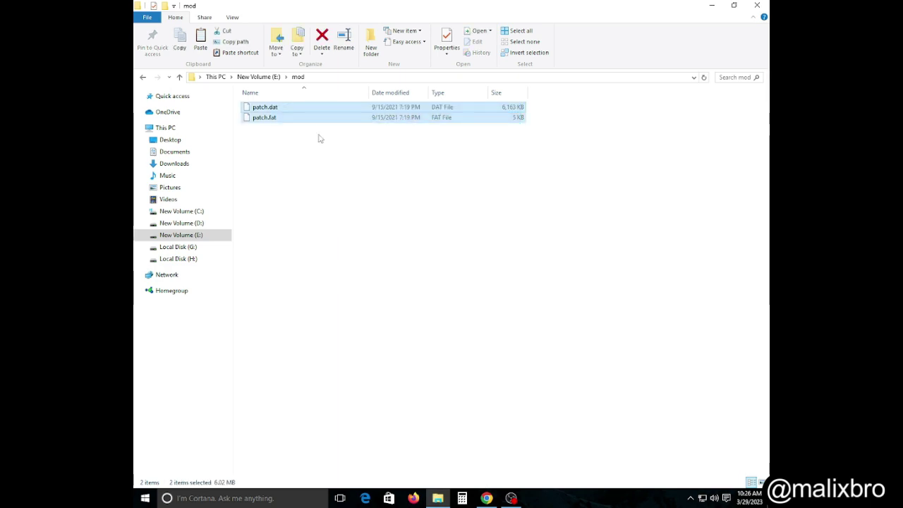
pyautogui.click(348, 162)
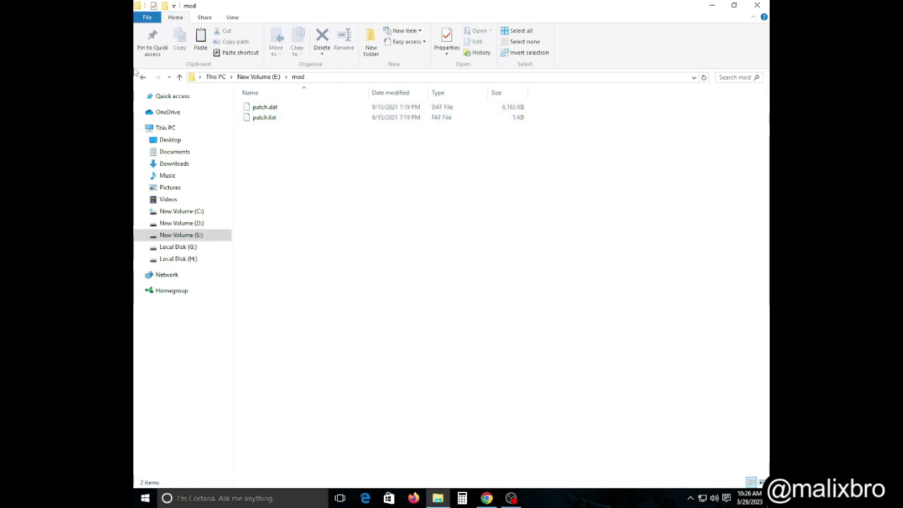
# Paste the copied patch files into FarCry 3's data_win32 folder, replacing the existing files with the same names.
pyautogui.click(143, 79)
pyautogui.doubleClick(267, 120)
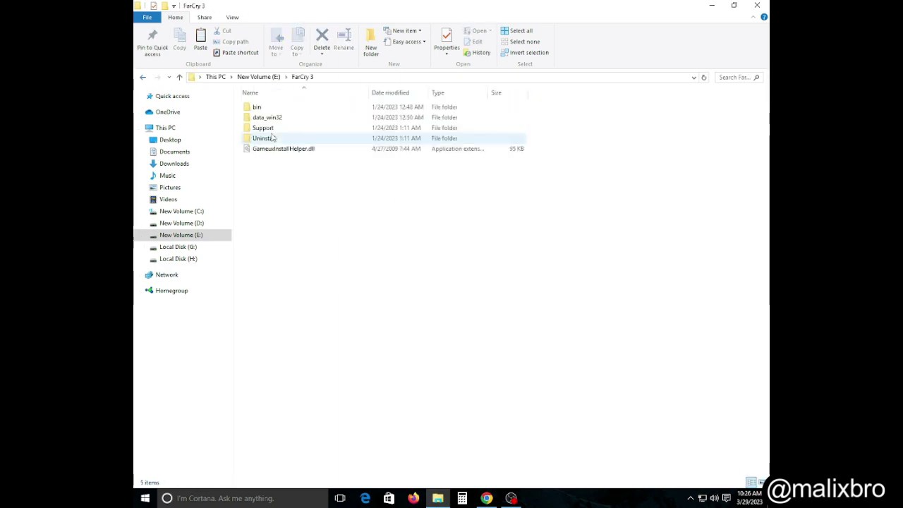
pyautogui.click(266, 120)
pyautogui.doubleClick(267, 120)
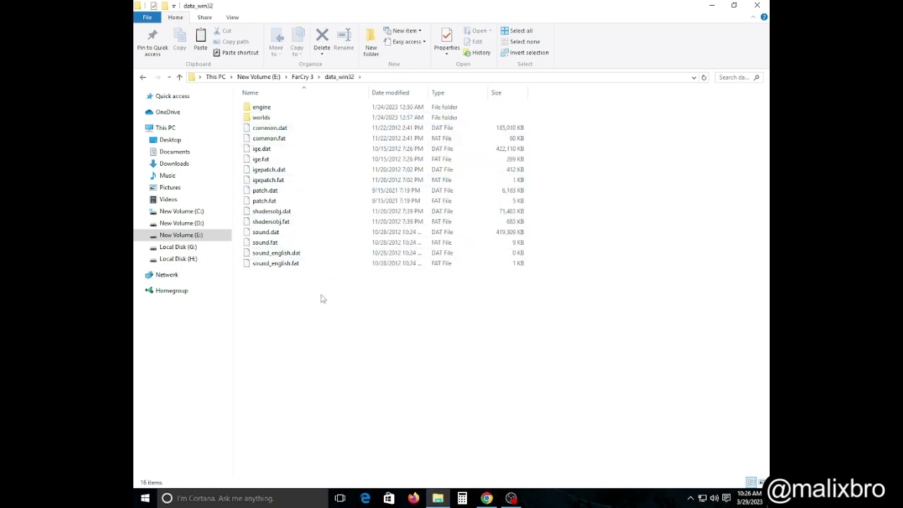
pyautogui.hotkey('ctrl', 'v')
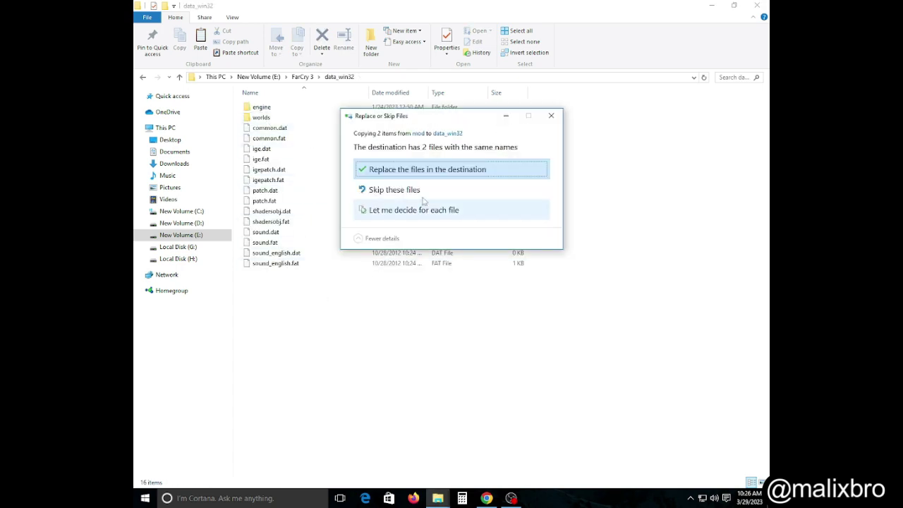
pyautogui.click(382, 175)
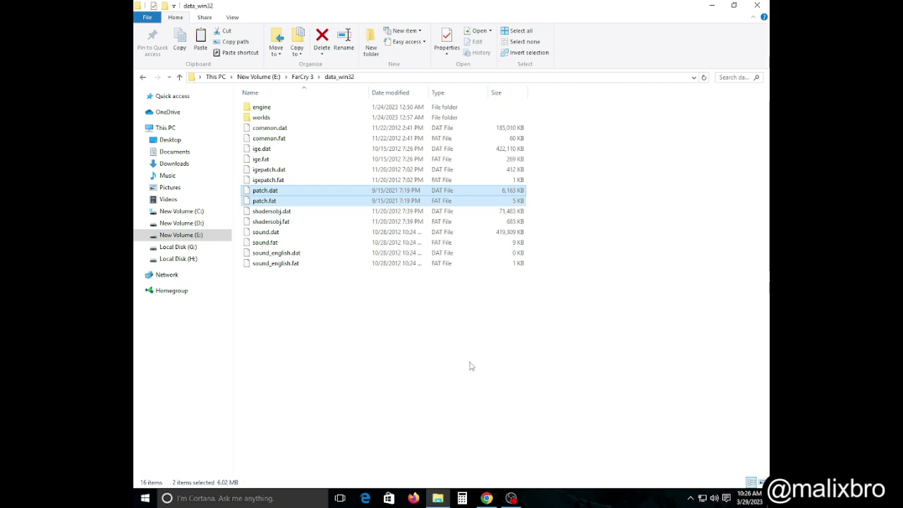
pyautogui.press('super+d')
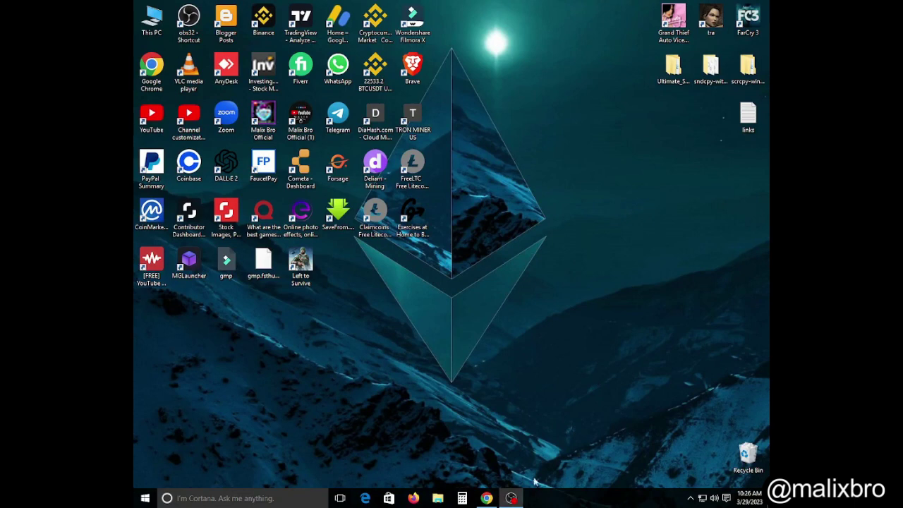
pyautogui.click(511, 497)
pyautogui.click(711, 392)
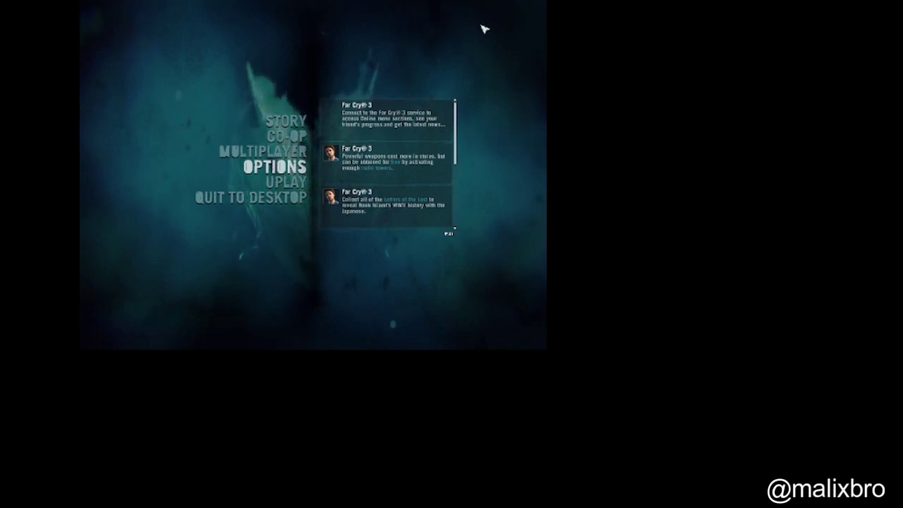
# Review the Video and Video Quality settings in the options of the Far Cry 3 game.
pyautogui.click(291, 168)
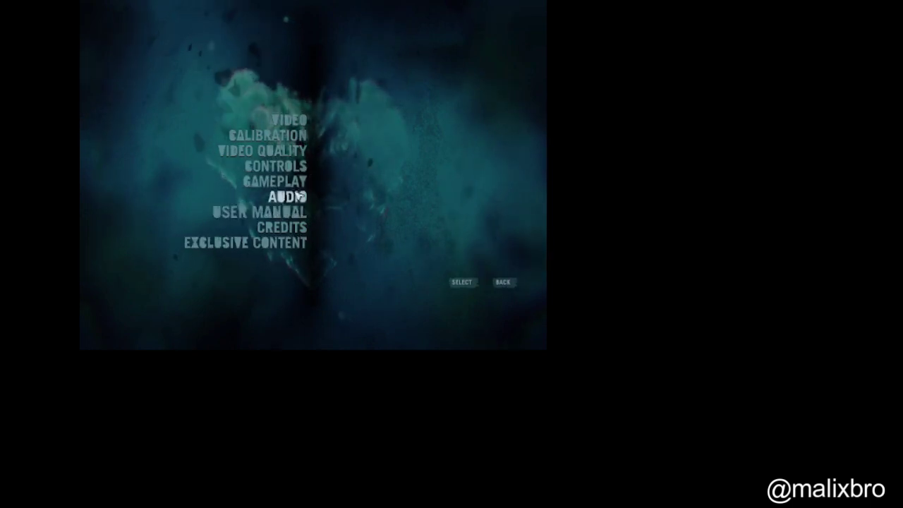
pyautogui.click(288, 123)
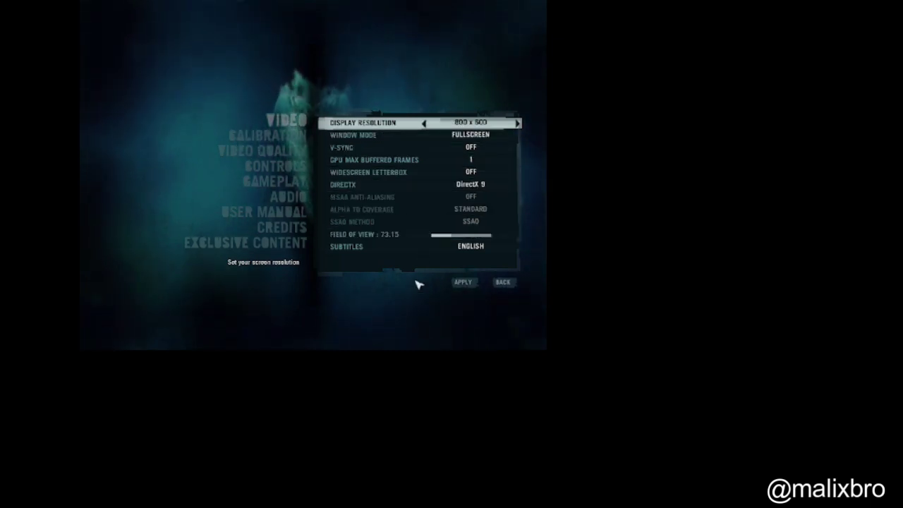
pyautogui.press('Escape')
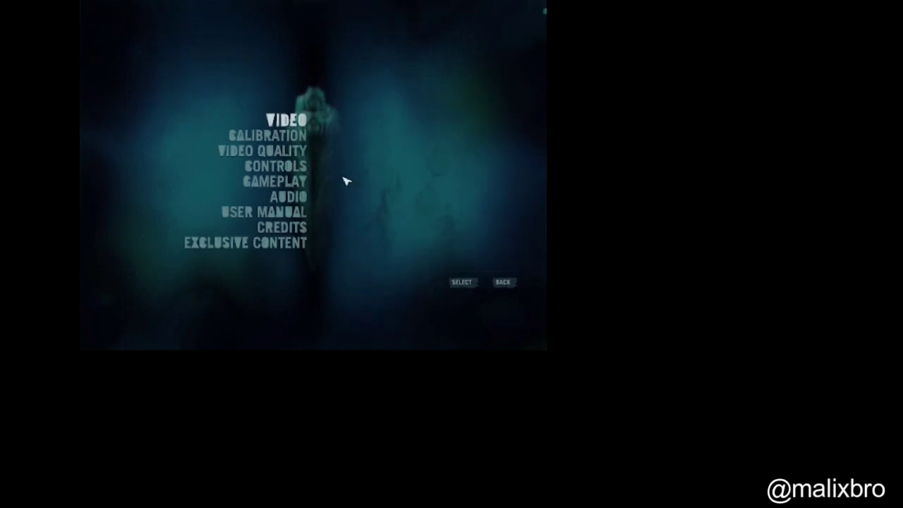
pyautogui.click(295, 158)
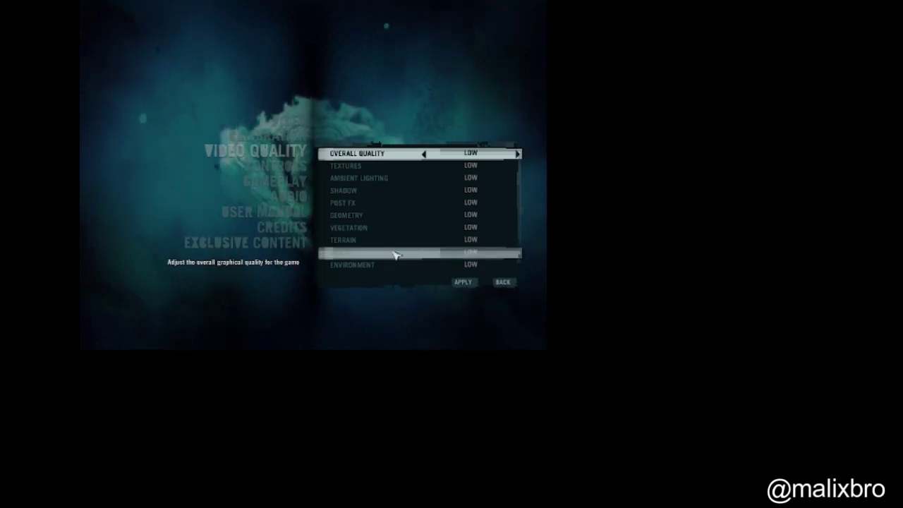
# Try the Medium overall video quality preset, return it to Low, and leave the Video Quality settings.
pyautogui.click(519, 155)
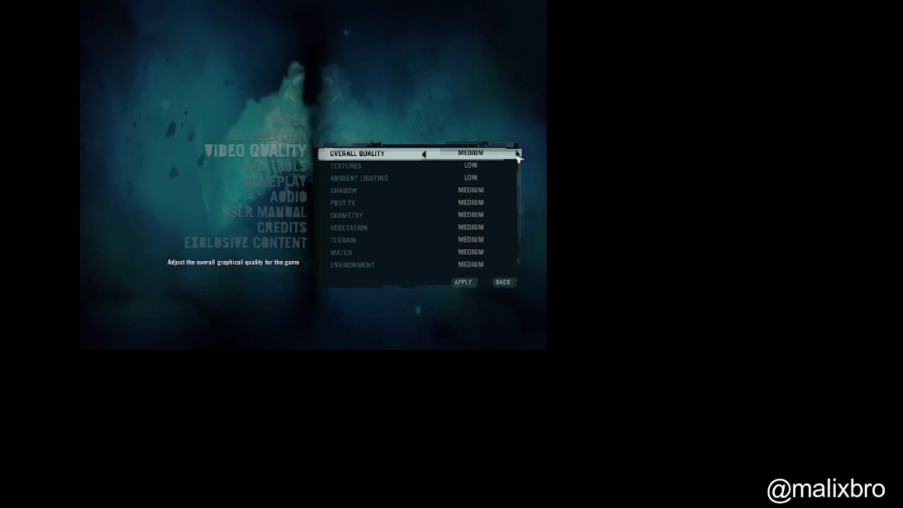
pyautogui.click(426, 154)
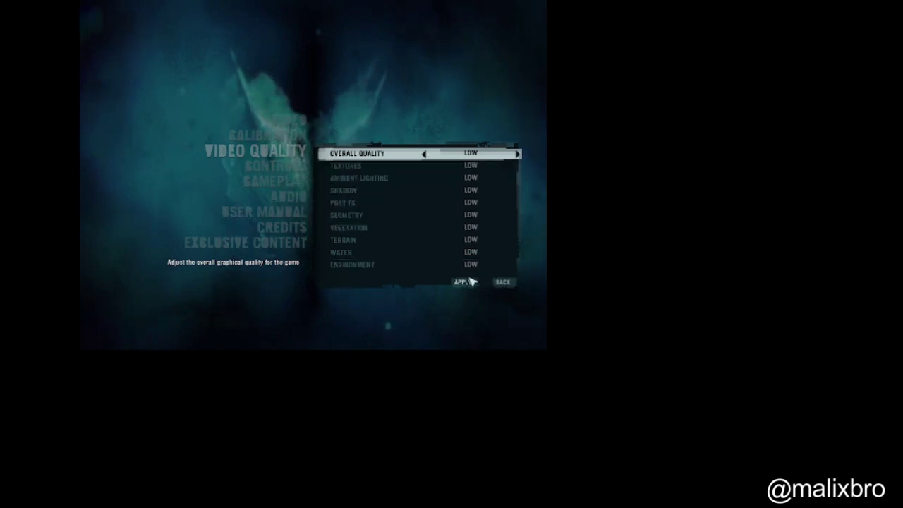
pyautogui.click(518, 285)
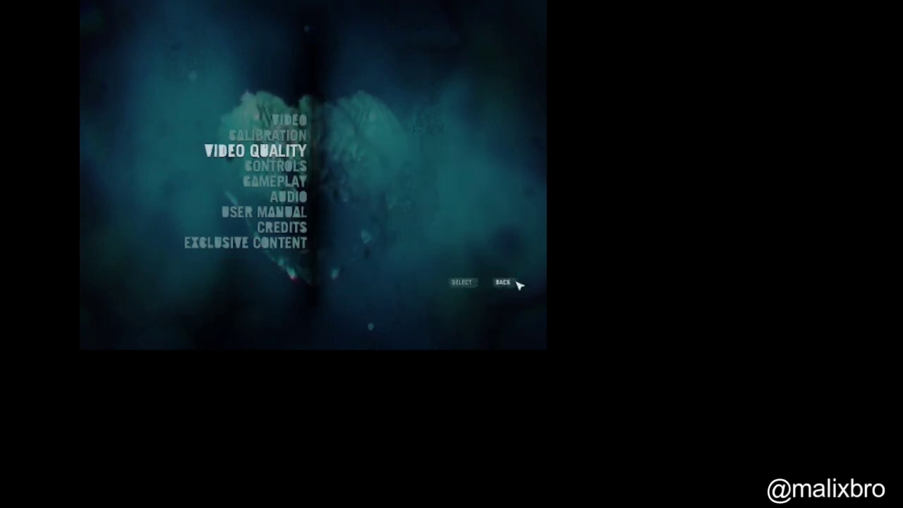
pyautogui.click(520, 284)
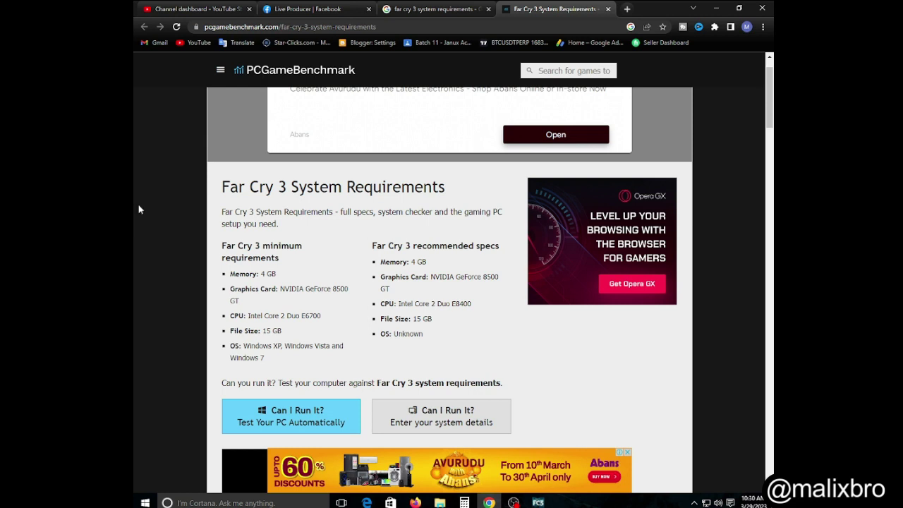
# In File Explorer, go to the Documents\My Games\Far Cry 3 folder and select the GamerProfile XML file.
pyautogui.click(433, 502)
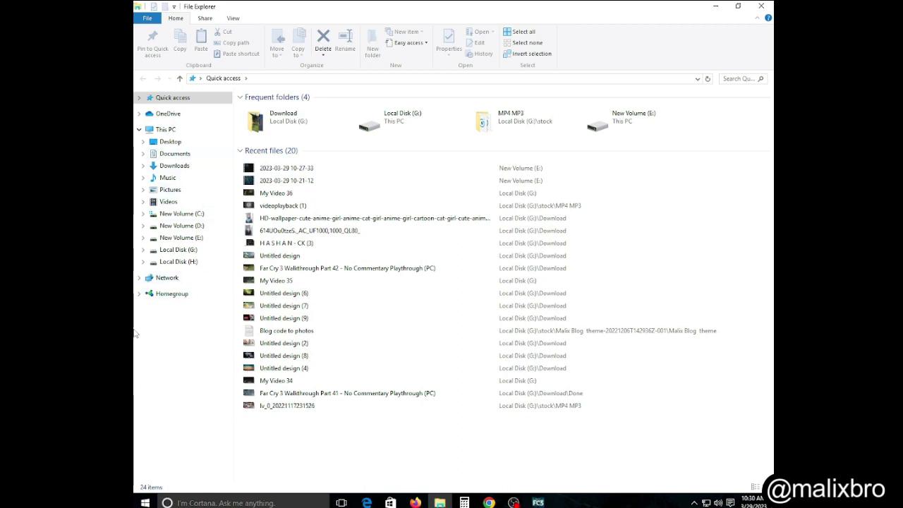
pyautogui.click(177, 153)
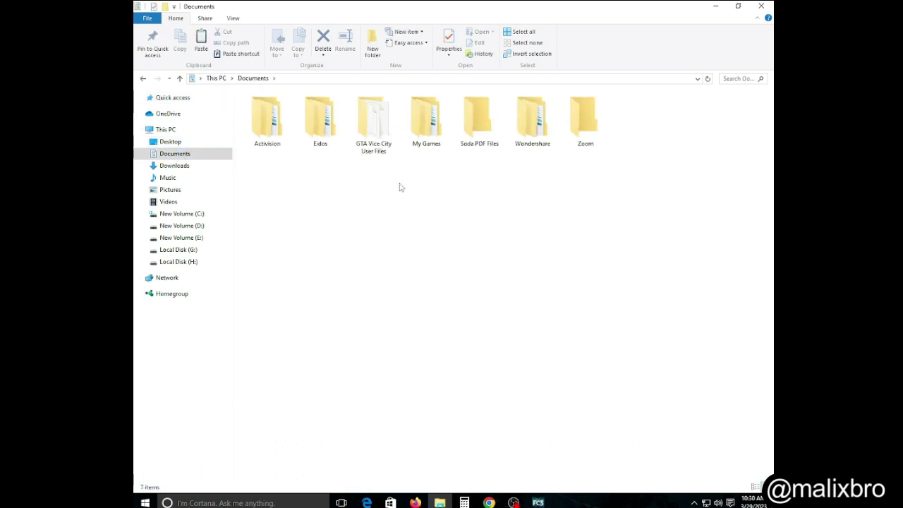
pyautogui.doubleClick(425, 149)
pyautogui.doubleClick(276, 109)
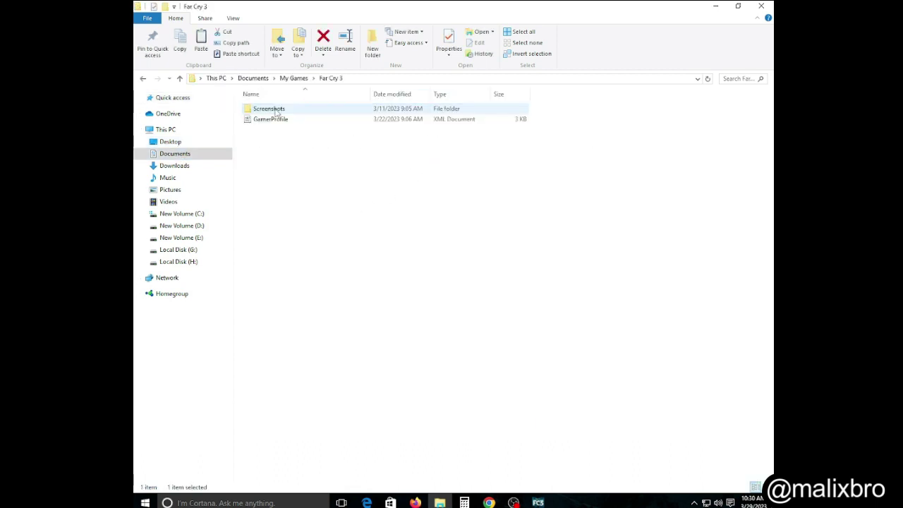
pyautogui.click(266, 128)
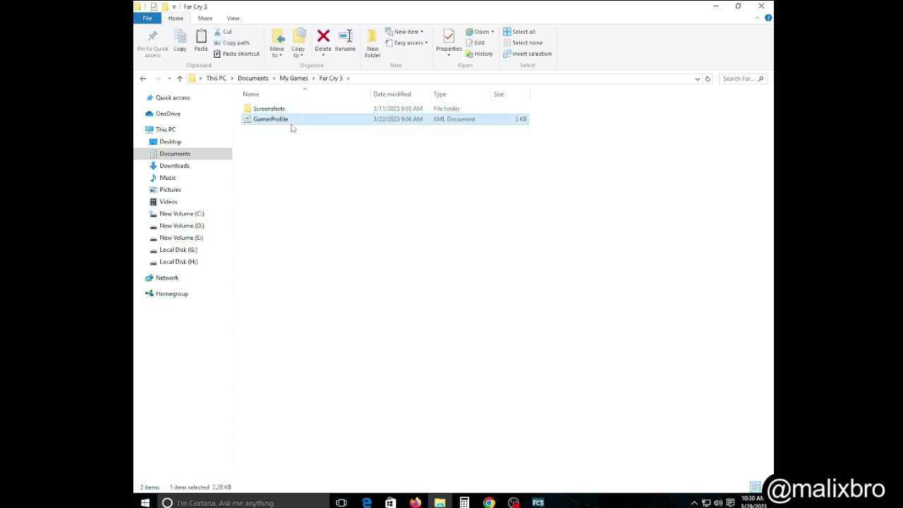
pyautogui.rightClick(285, 120)
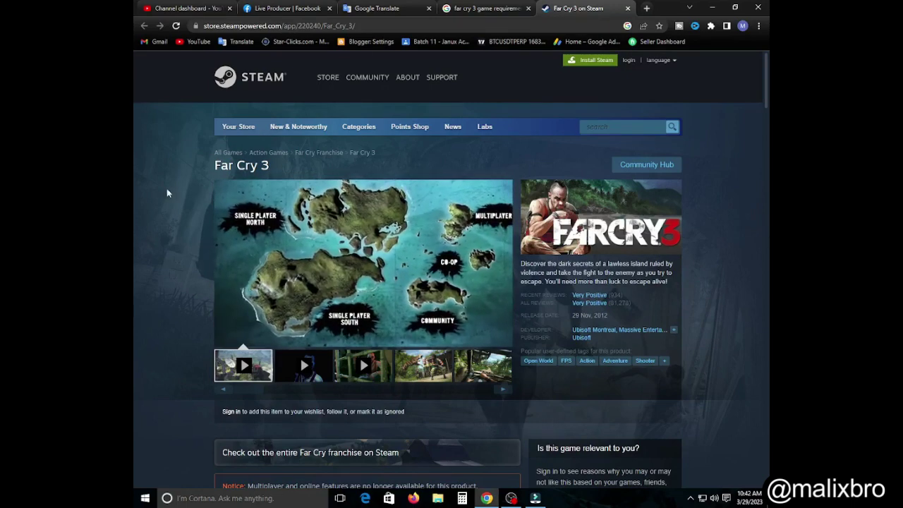
pyautogui.hotkey('alt', 'Tab')
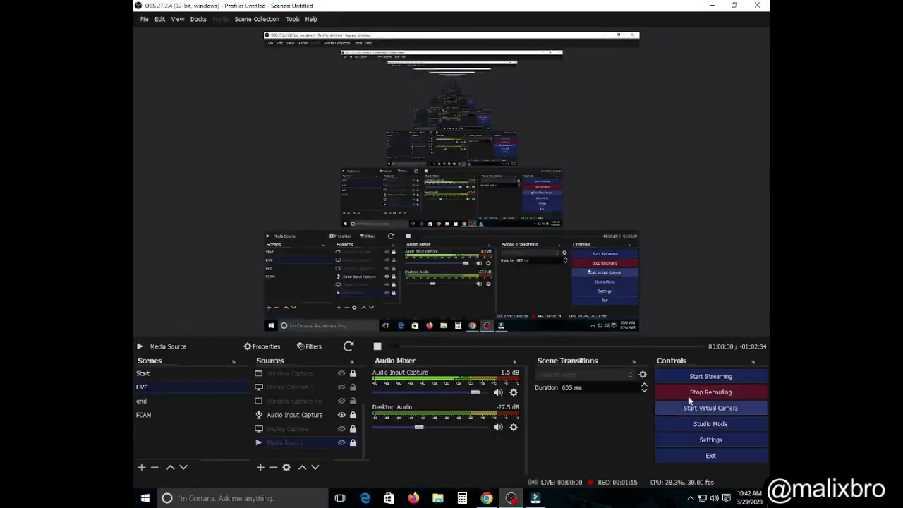